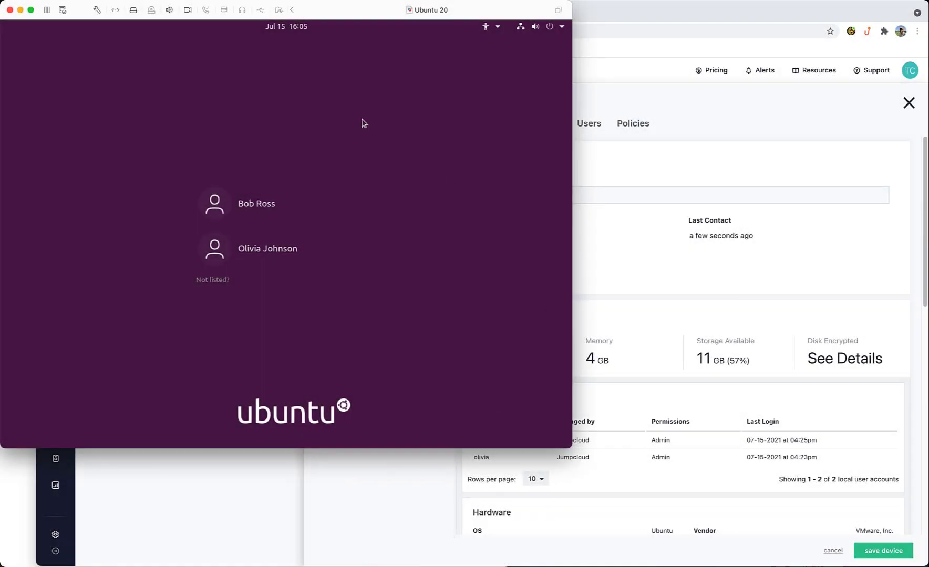
# Turn off SSH public key authentication for the ubuntu device, leaving password login enabled
pyautogui.click(342, 108)
pyautogui.click(648, 266)
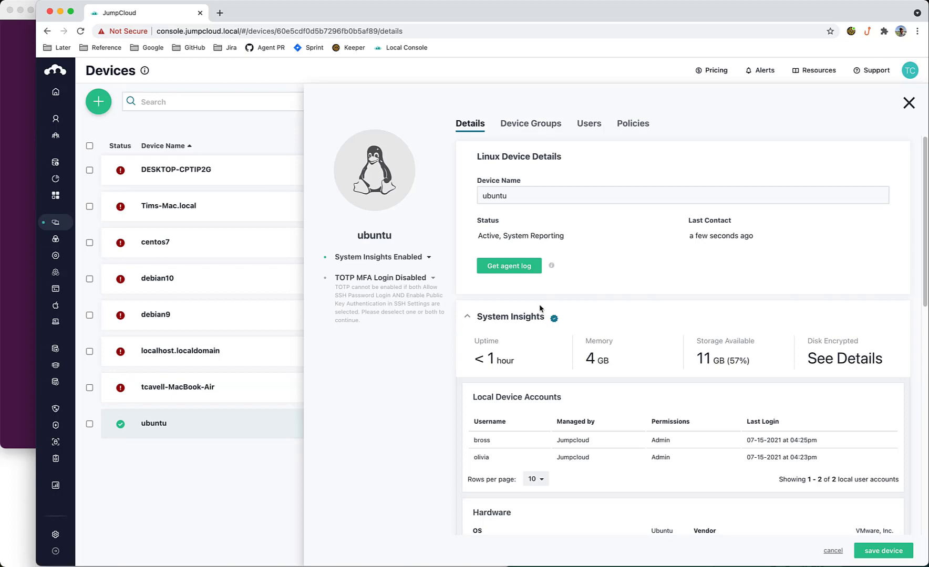
pyautogui.scroll(-10, 539, 308)
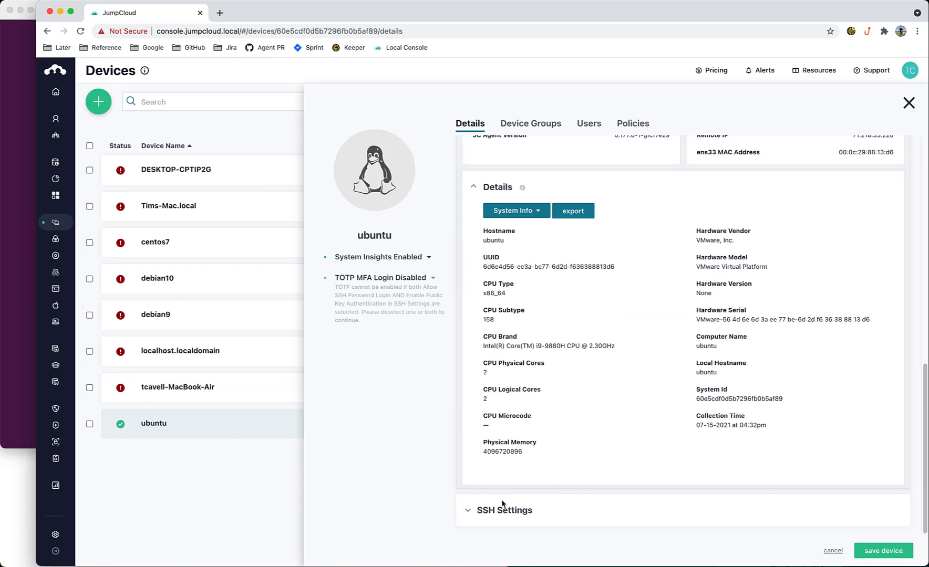
pyautogui.click(501, 508)
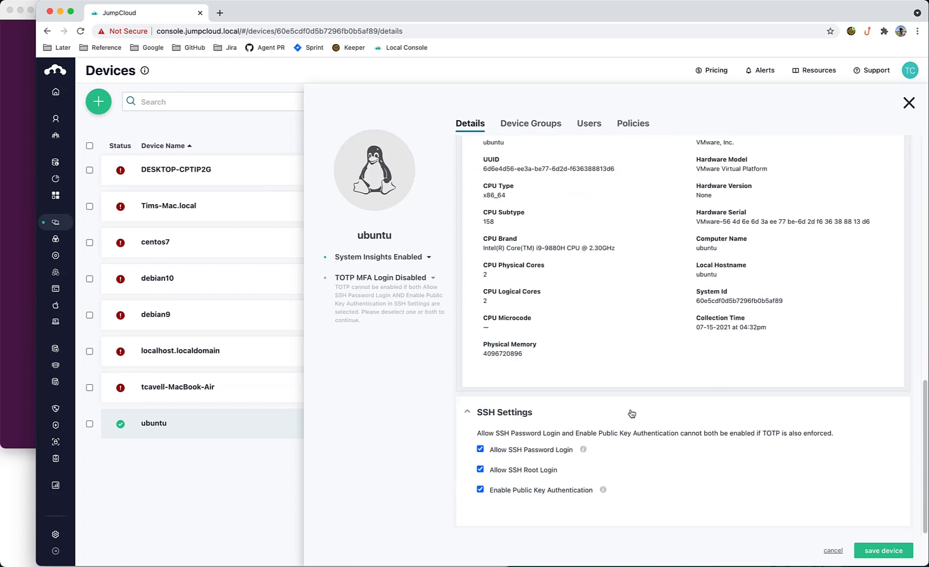
pyautogui.click(513, 450)
pyautogui.click(513, 450)
pyautogui.click(543, 491)
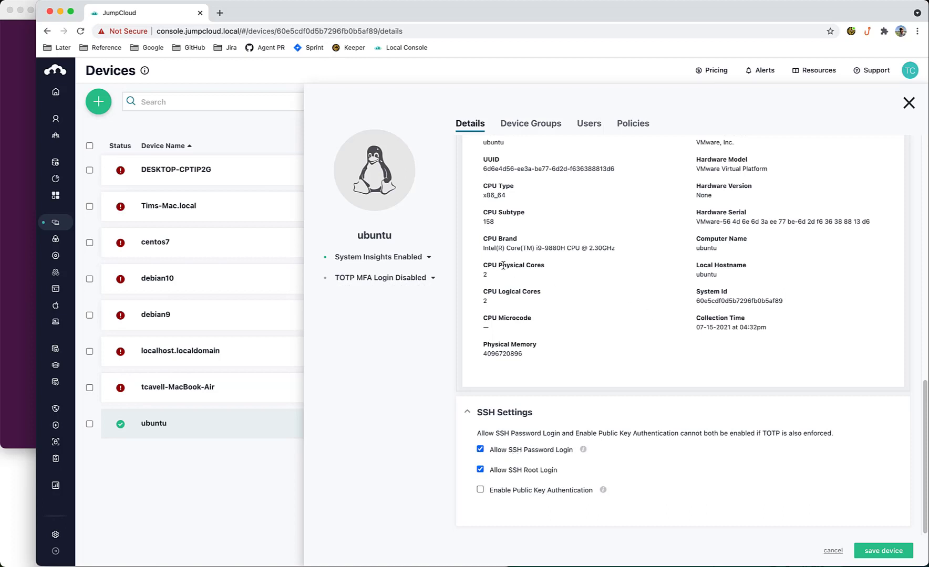
# Enable TOTP MFA Login on the ubuntu device and save it
pyautogui.click(423, 280)
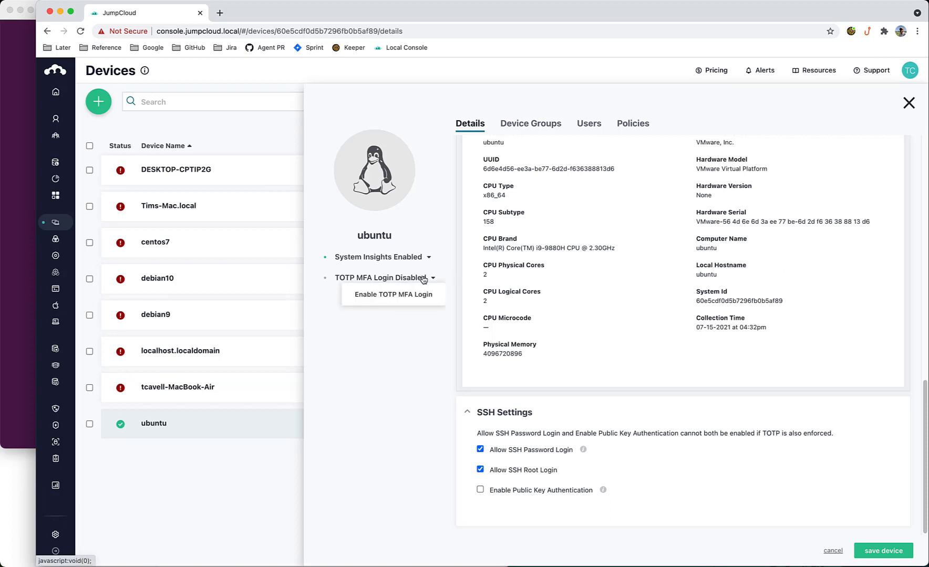
pyautogui.click(408, 289)
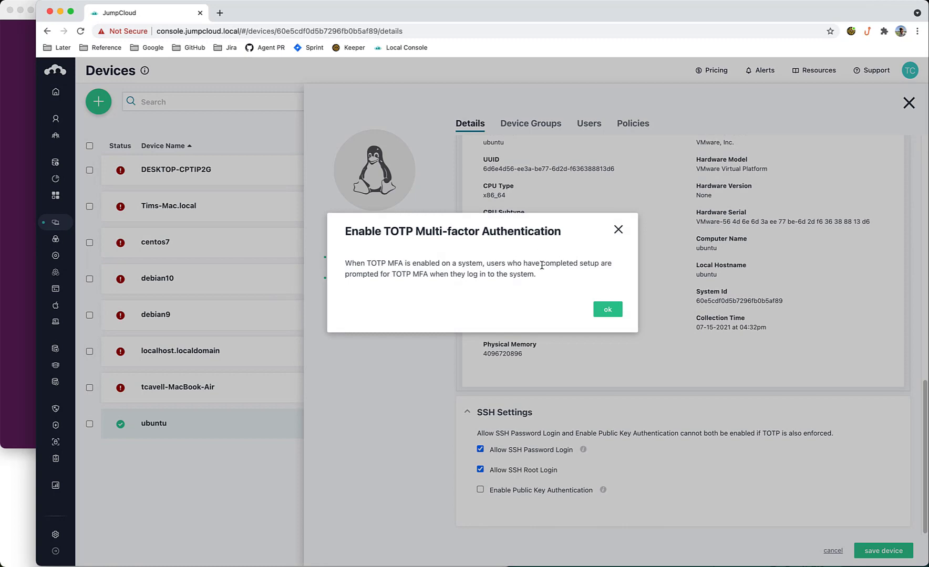
pyautogui.click(607, 309)
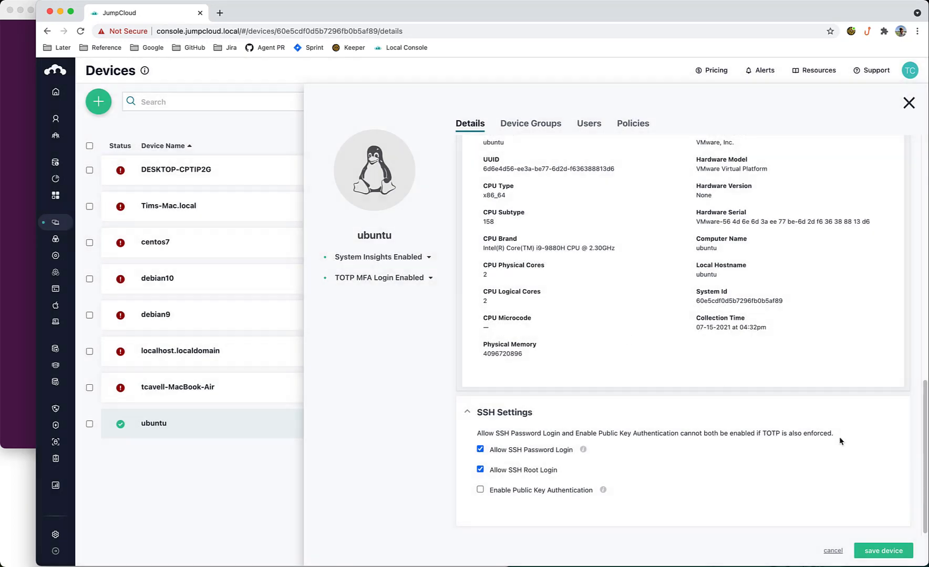
pyautogui.click(892, 549)
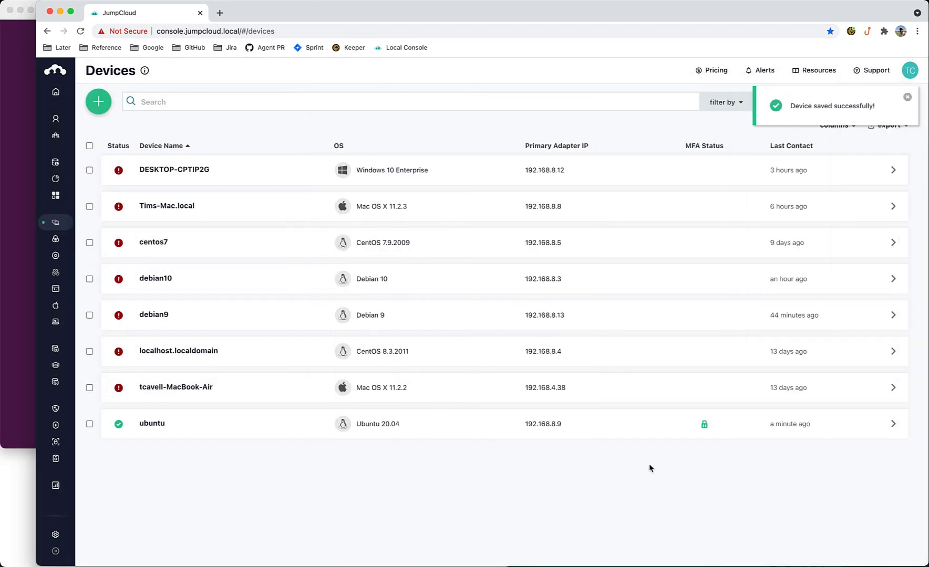
# Show the ubuntu device's Users tab, listing its 2 bound users and their TOTP MFA locks
pyautogui.click(543, 424)
pyautogui.click(587, 124)
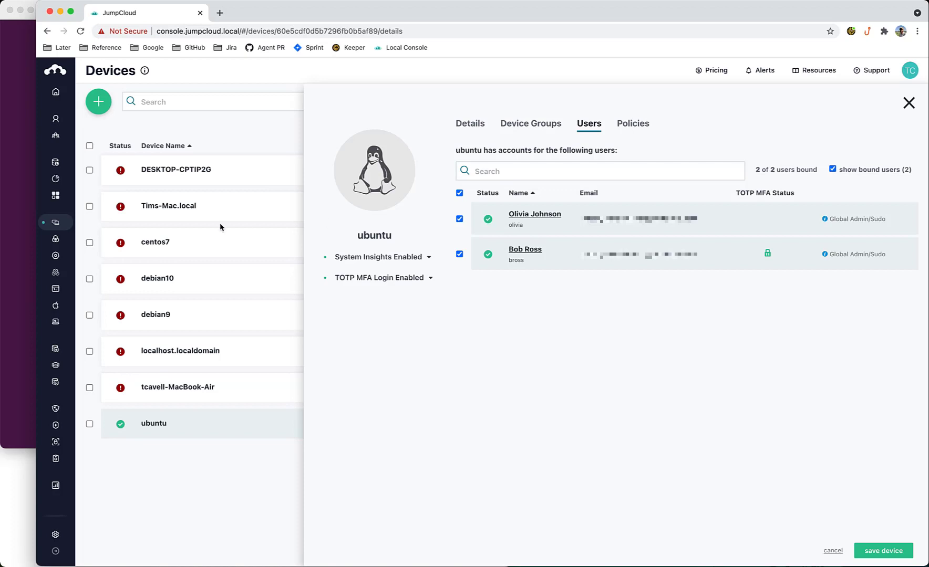
# Log into the Ubuntu VM as the user without MFA using only a password
pyautogui.click(21, 185)
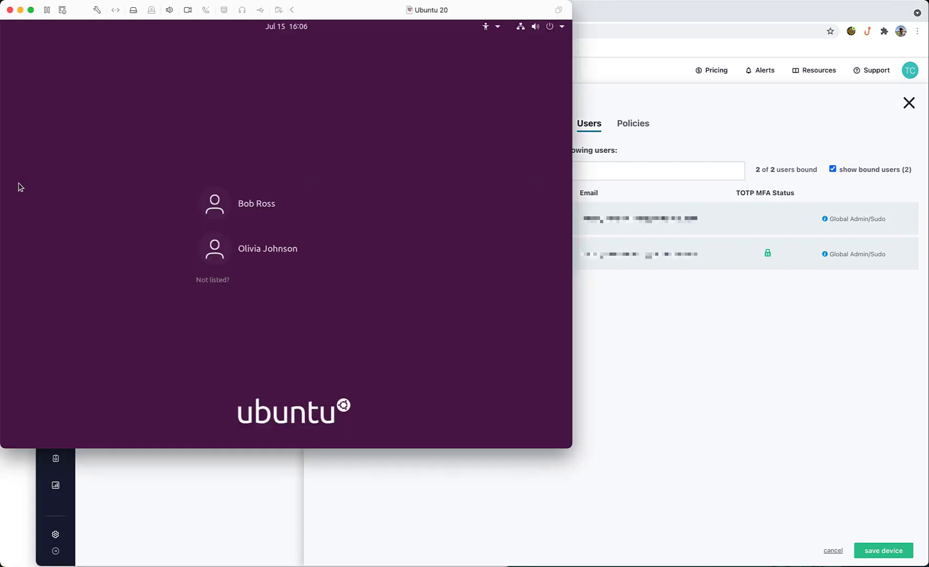
pyautogui.click(247, 250)
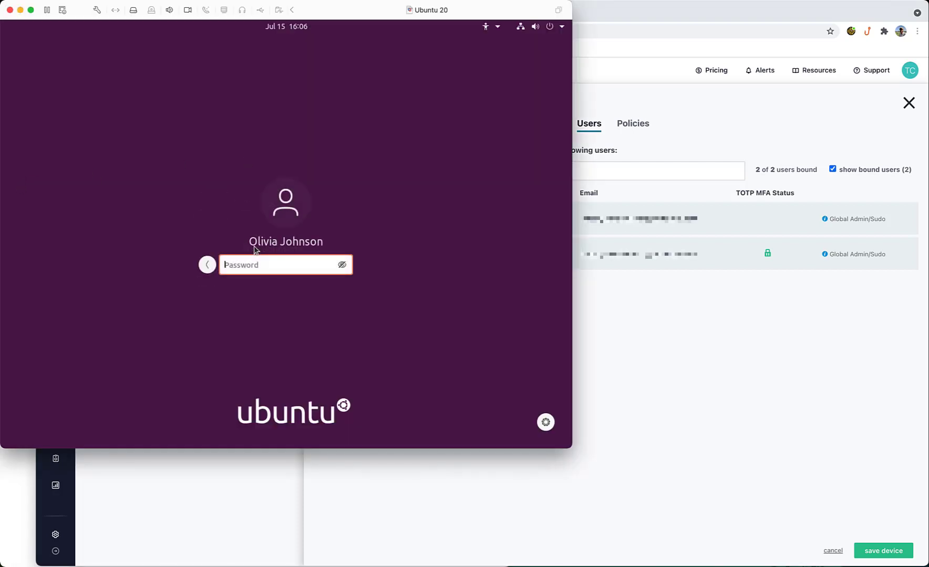
pyautogui.write('*****')
pyautogui.press('Return')
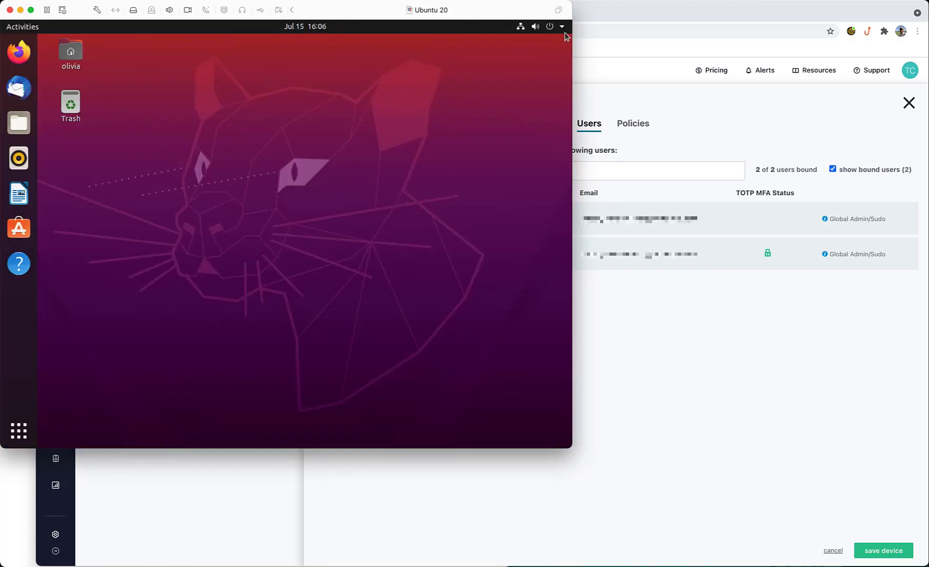
# Switch user to the TOTP-enrolled account, entering its password and a verification code
pyautogui.click(558, 26)
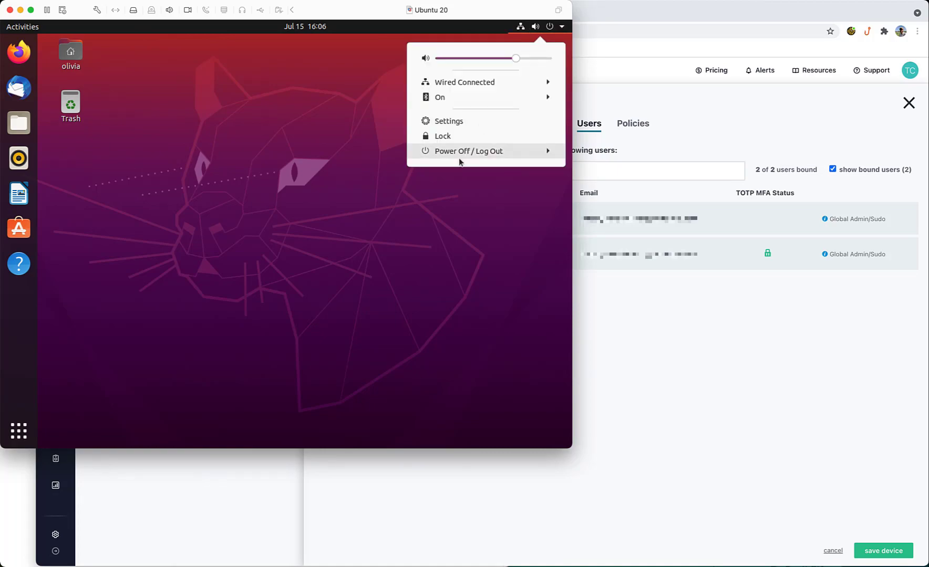
pyautogui.click(471, 153)
pyautogui.click(464, 181)
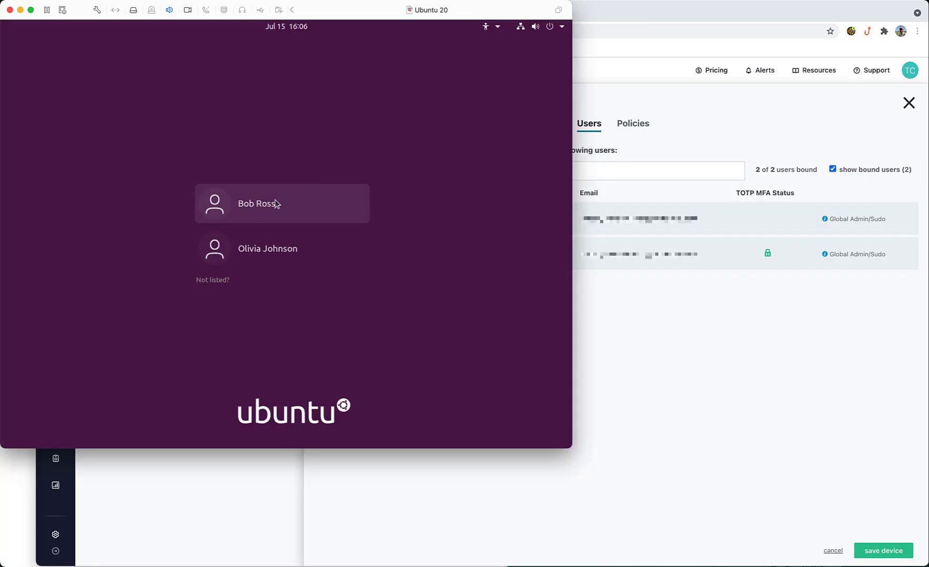
pyautogui.click(273, 203)
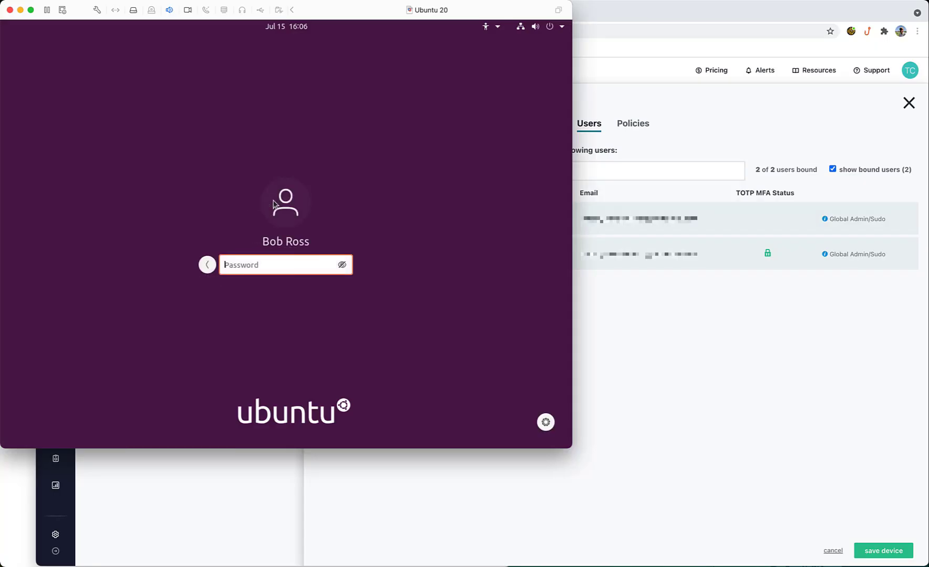
pyautogui.write('•••••')
pyautogui.press('Return')
pyautogui.write('••••••')
pyautogui.press('Return')
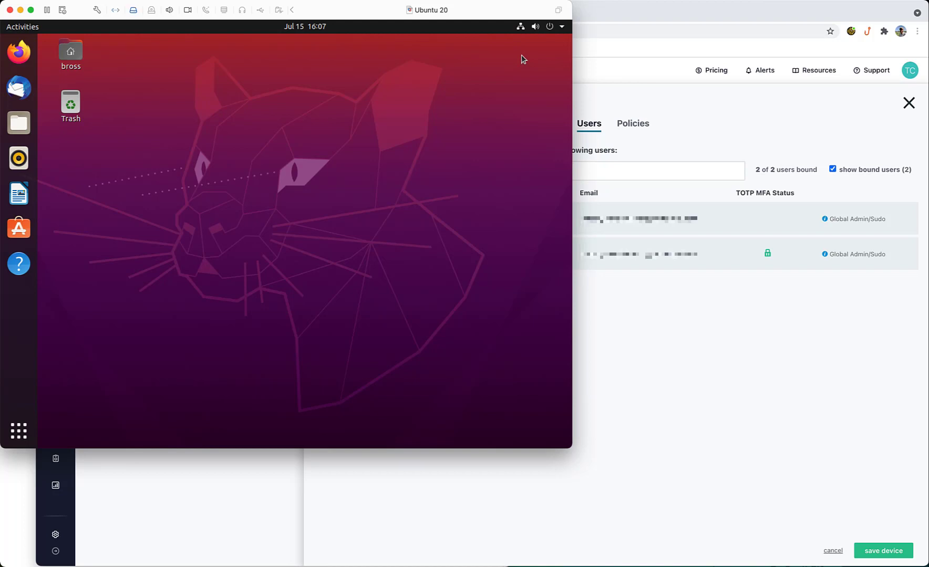
# Lock the Ubuntu session, unlock it with the enrolled user's password, then return to JumpCloud
pyautogui.click(560, 27)
pyautogui.click(453, 136)
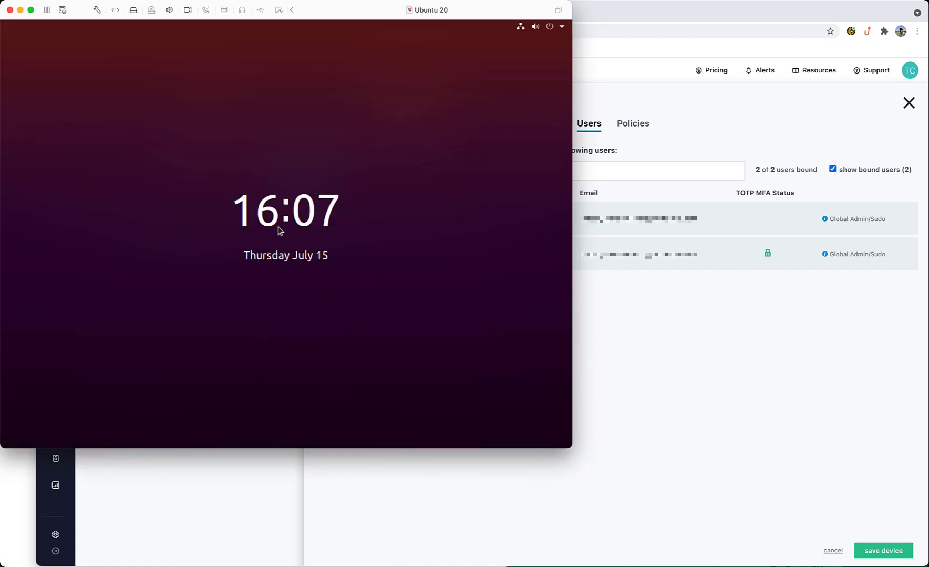
pyautogui.click(279, 231)
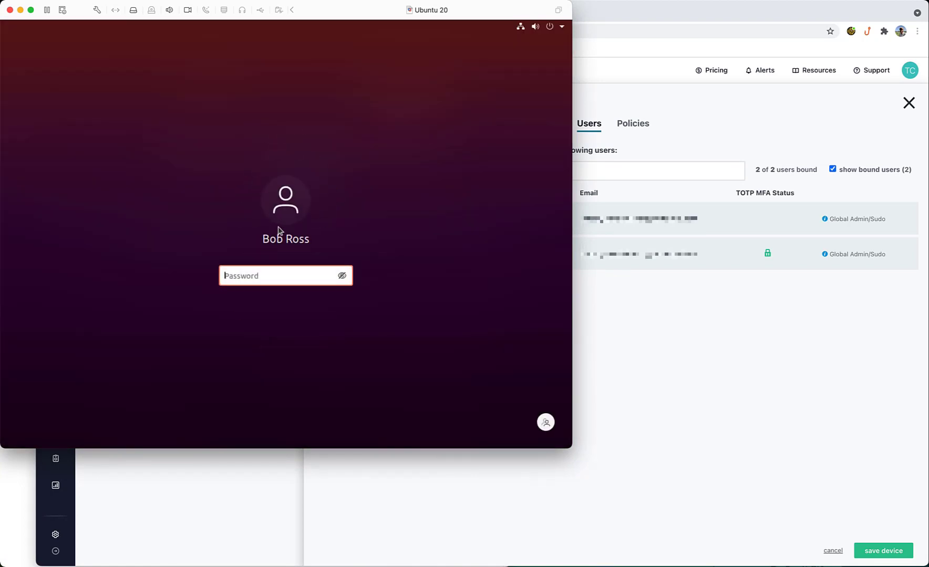
pyautogui.write('*****')
pyautogui.press('Return')
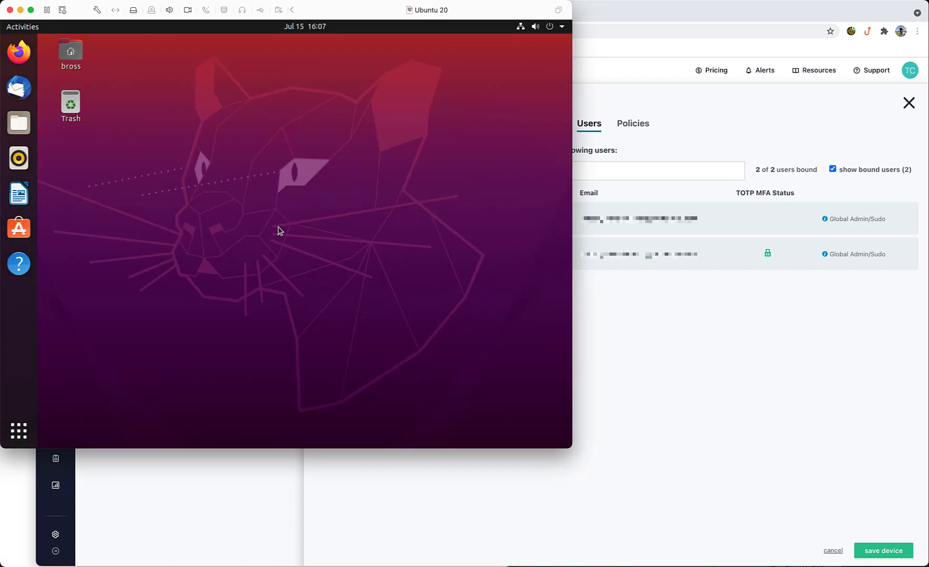
pyautogui.click(640, 345)
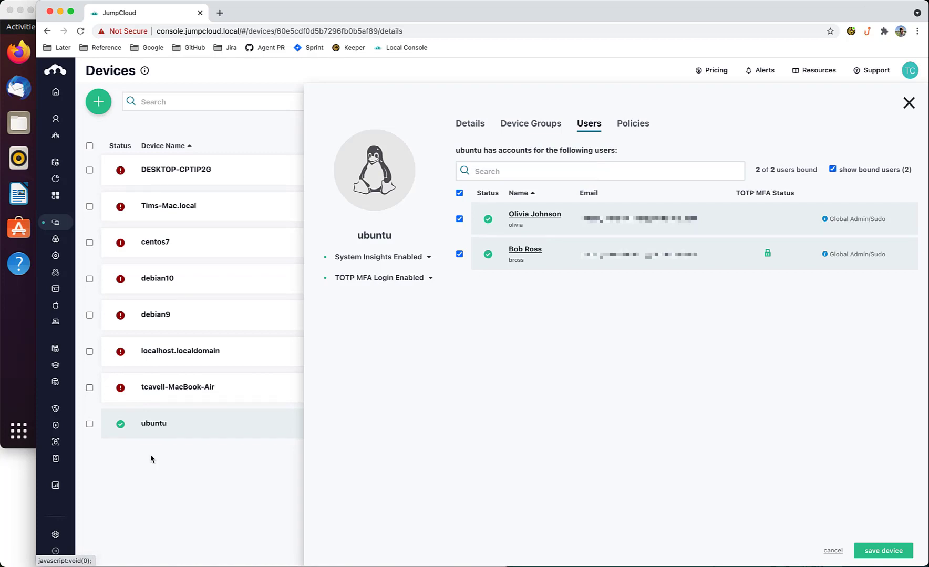
# Run the SSH login to the Ubuntu machine and submit the verification code
pyautogui.click(21, 467)
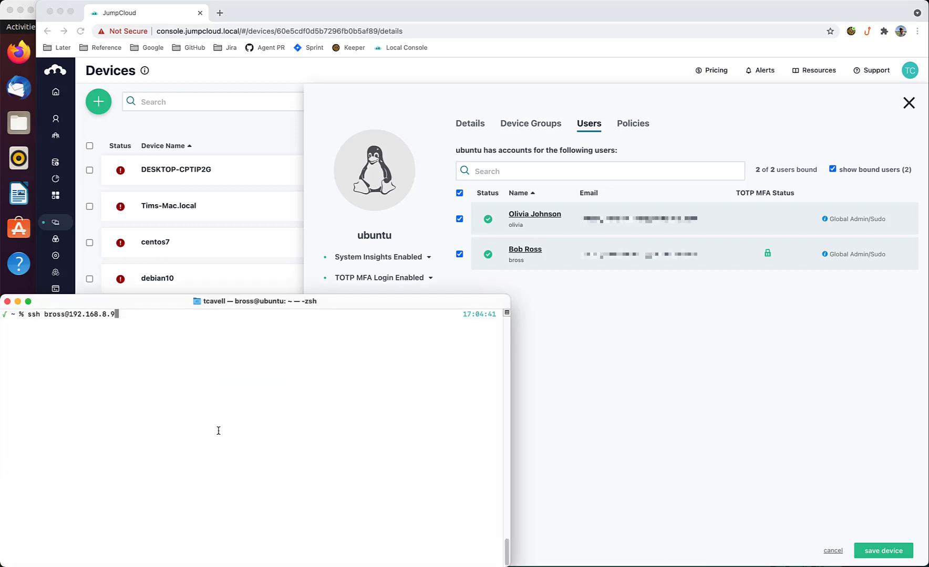
pyautogui.press('Return')
pyautogui.press('Return')
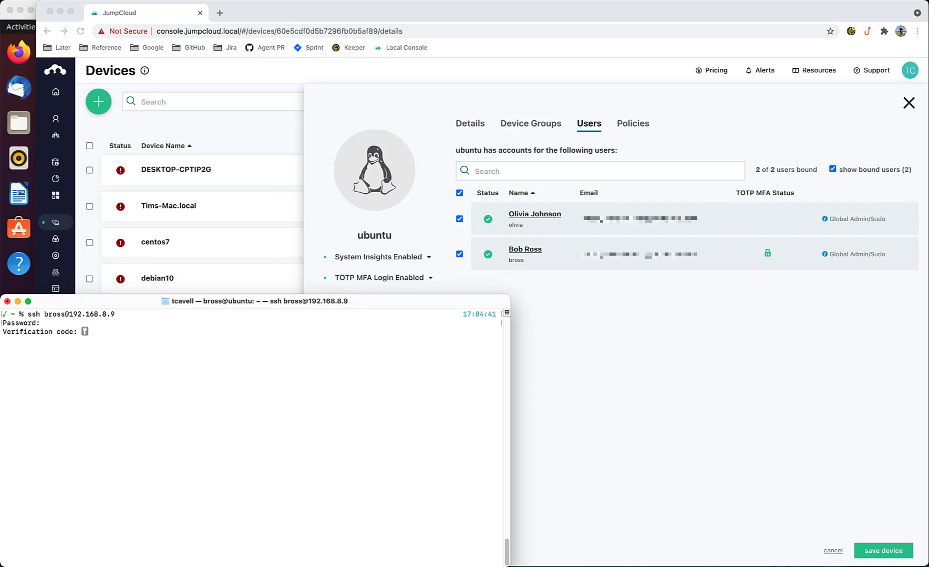
pyautogui.press('Return')
# SSH to 192.168.8.9 as the non-TOTP user, logging in with just a password
pyautogui.press('super+grave')
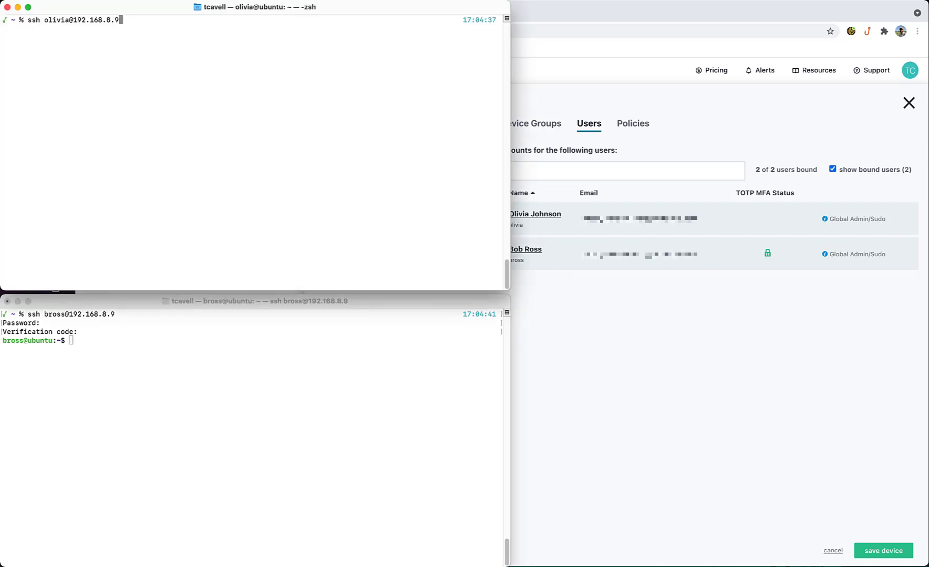
pyautogui.press('Return')
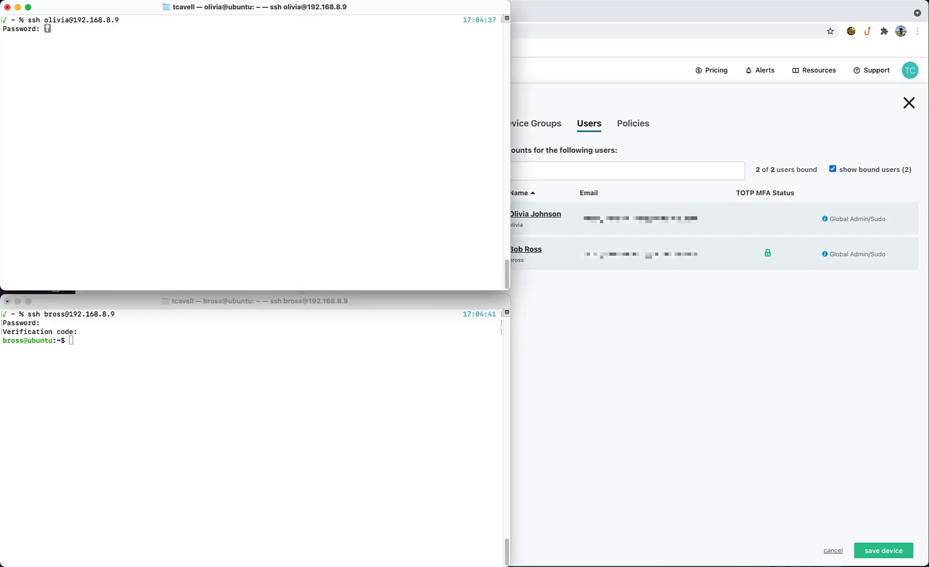
pyautogui.press('Return')
pyautogui.click(667, 356)
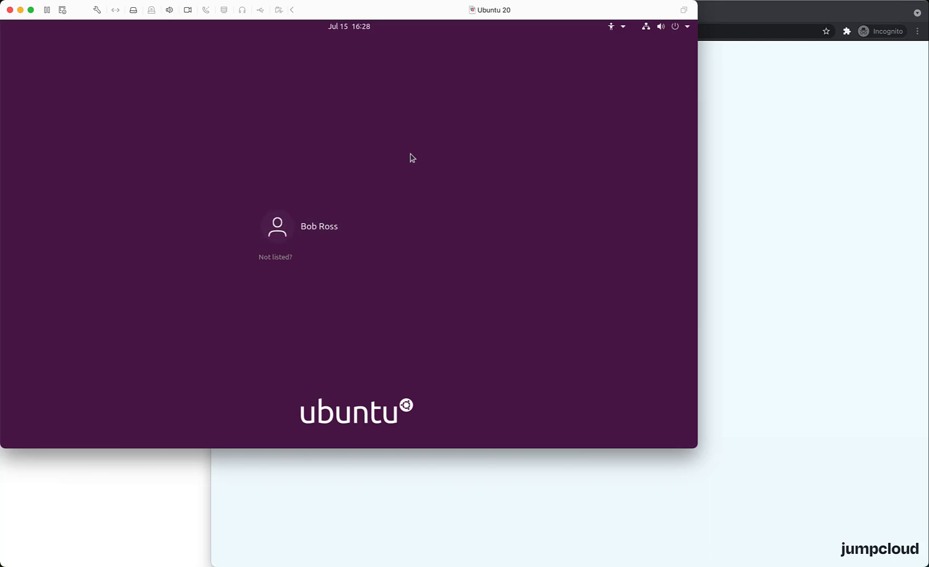
# Sign the enrolled user into the Ubuntu desktop with only a password, then show the JumpCloud portal login
pyautogui.click(310, 220)
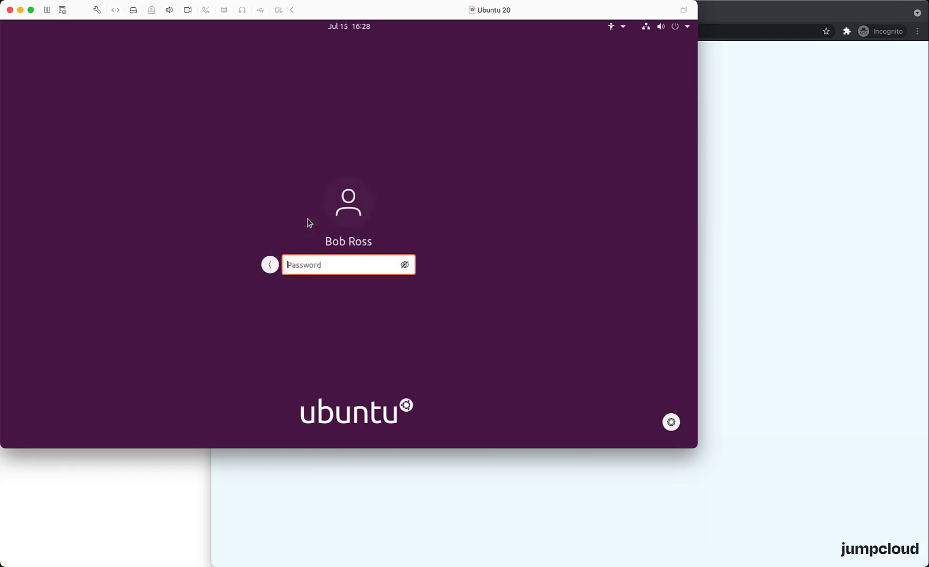
pyautogui.write('****')
pyautogui.press('Return')
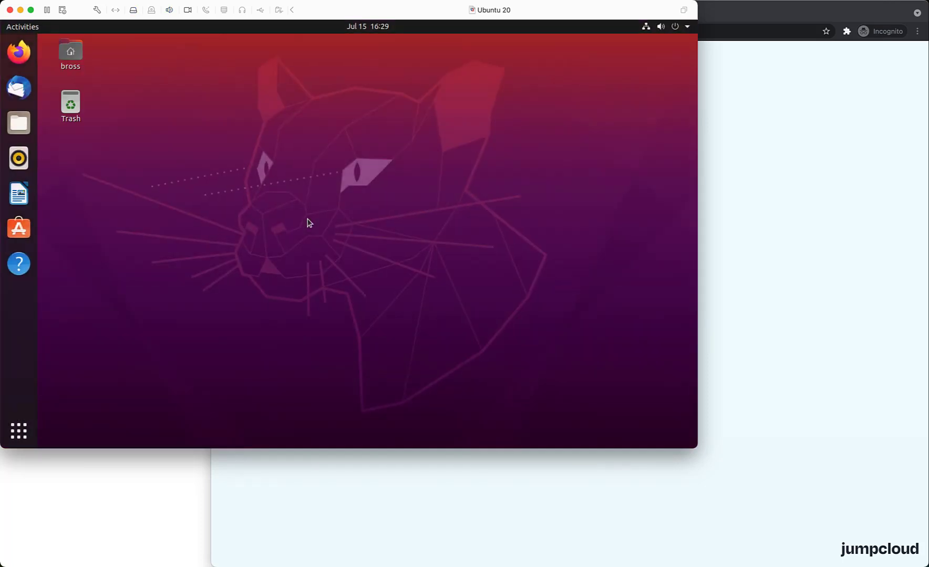
pyautogui.click(814, 198)
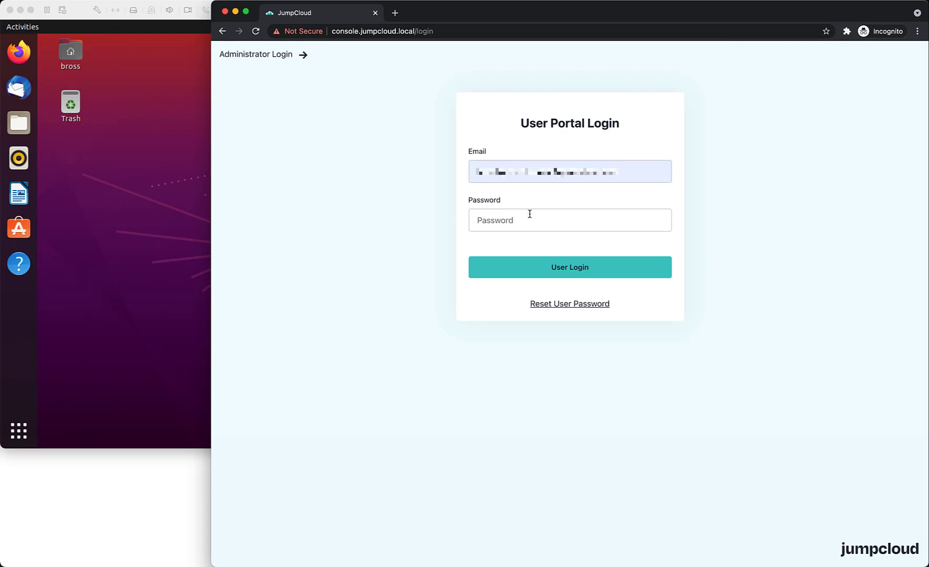
# Log in to the JumpCloud User Portal with the account's password
pyautogui.click(529, 214)
pyautogui.write('•••••')
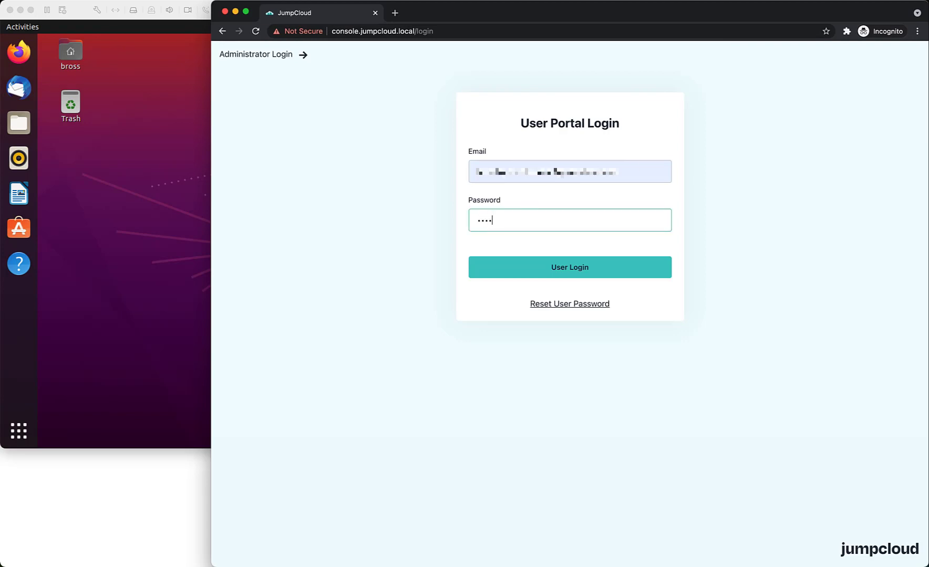
pyautogui.press('Return')
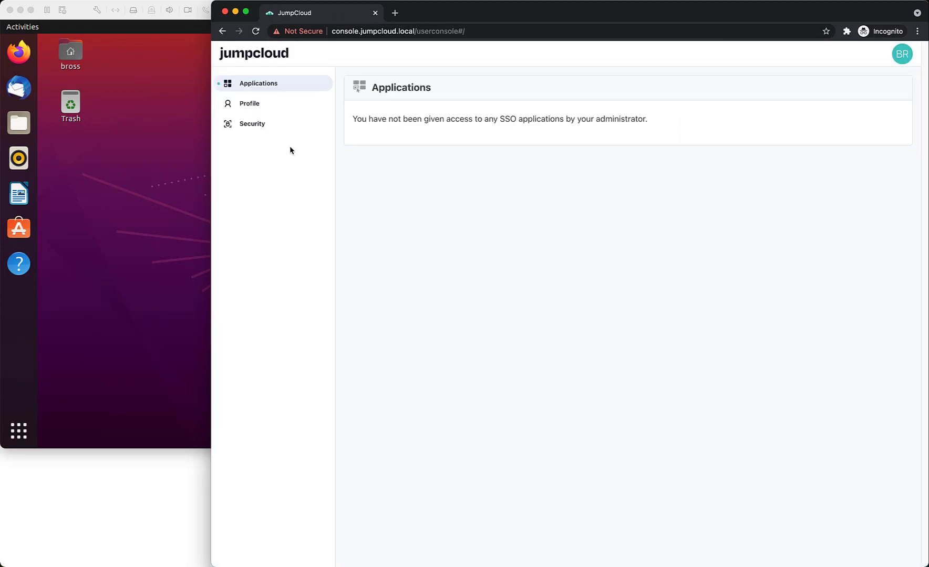
# Enroll in TOTP from Security using an existing authenticator app and its six-digit code
pyautogui.click(262, 130)
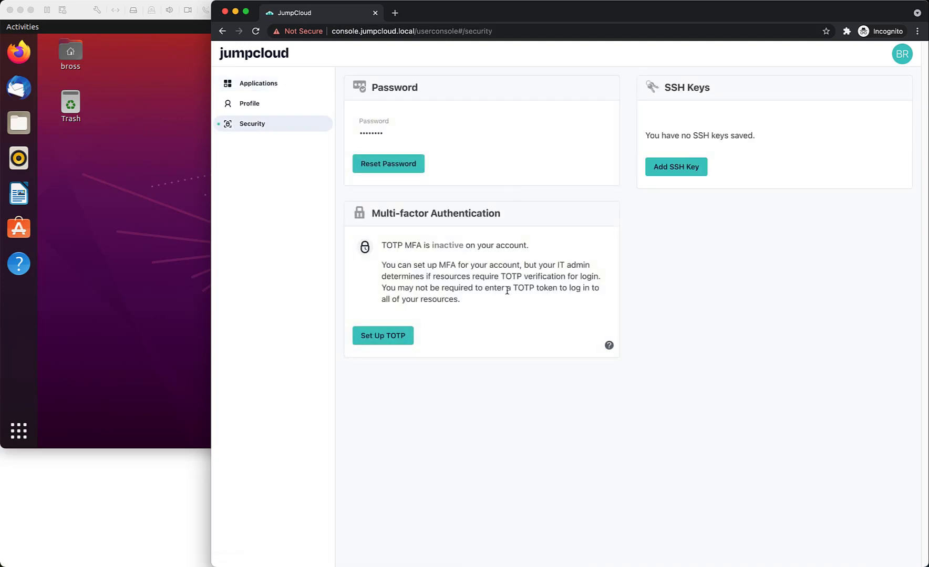
pyautogui.click(390, 340)
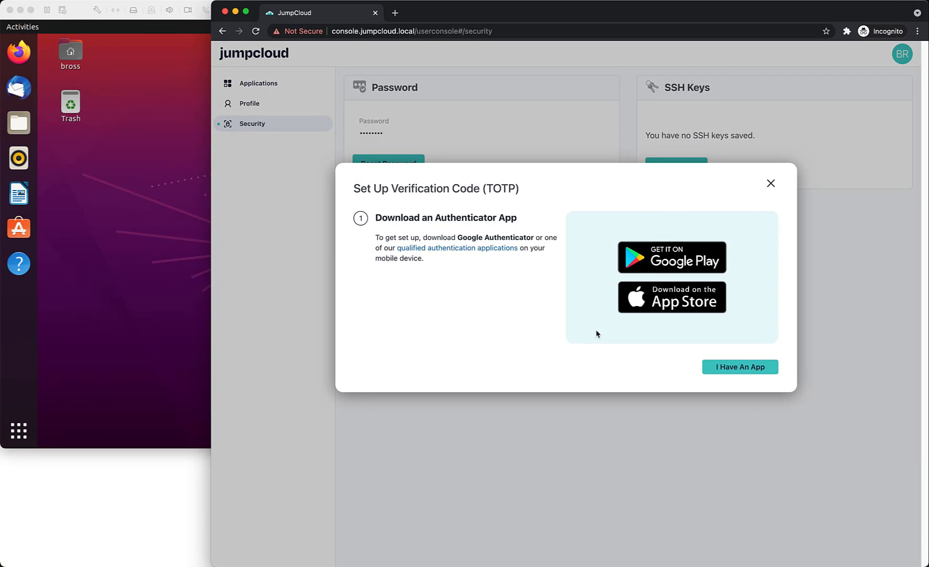
pyautogui.click(732, 367)
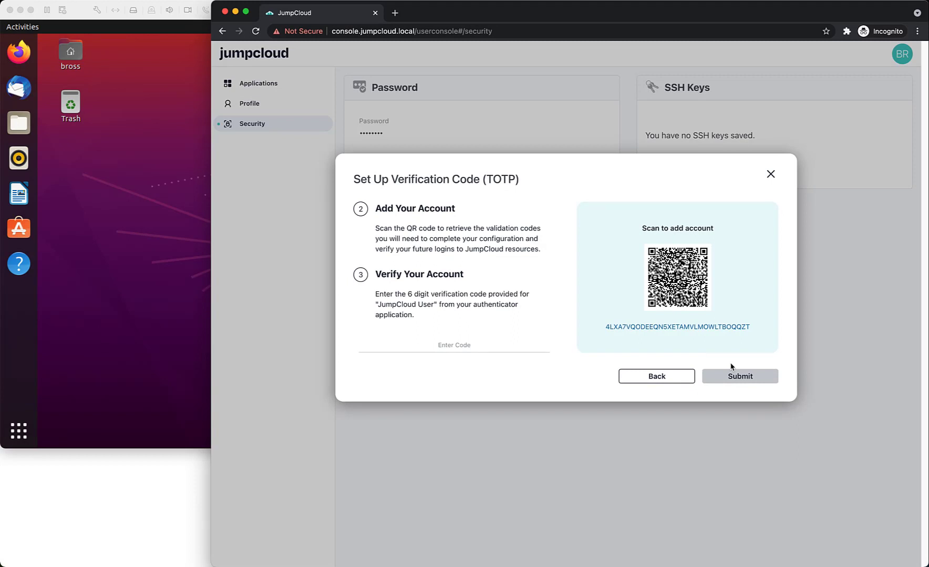
pyautogui.click(491, 338)
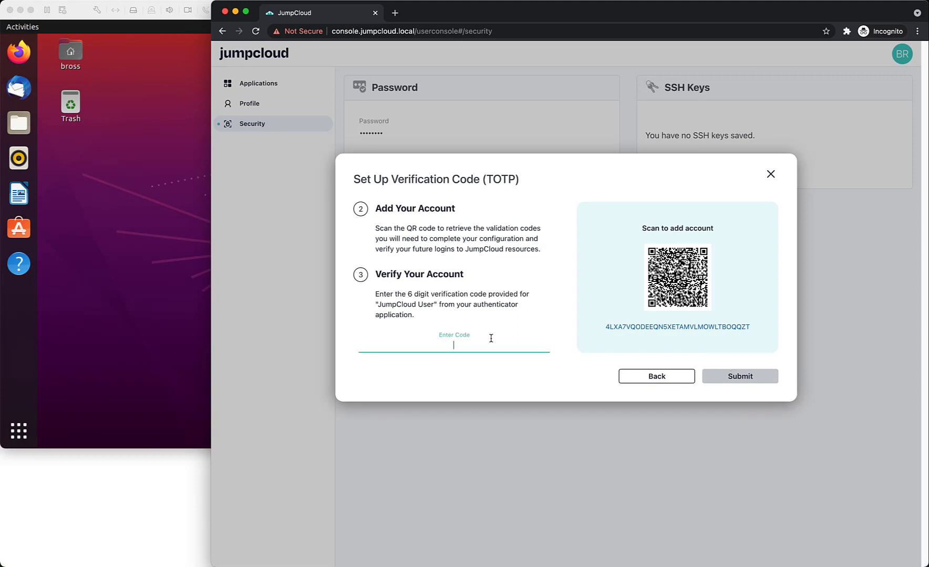
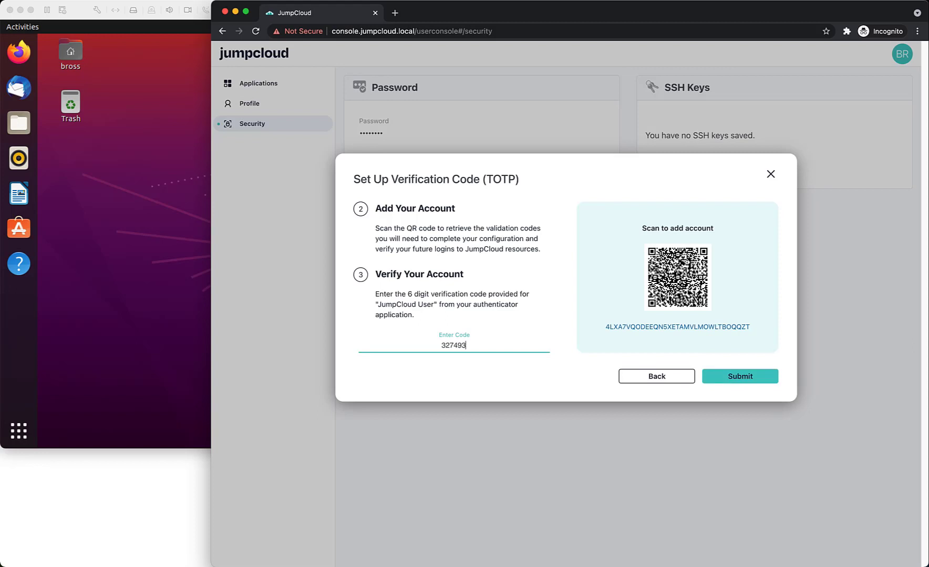
pyautogui.click(747, 379)
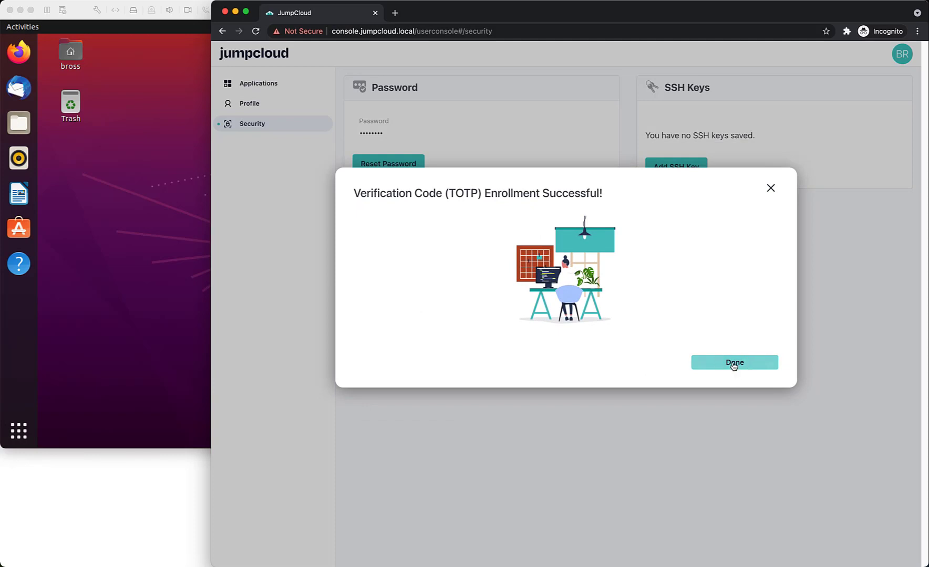
pyautogui.click(734, 363)
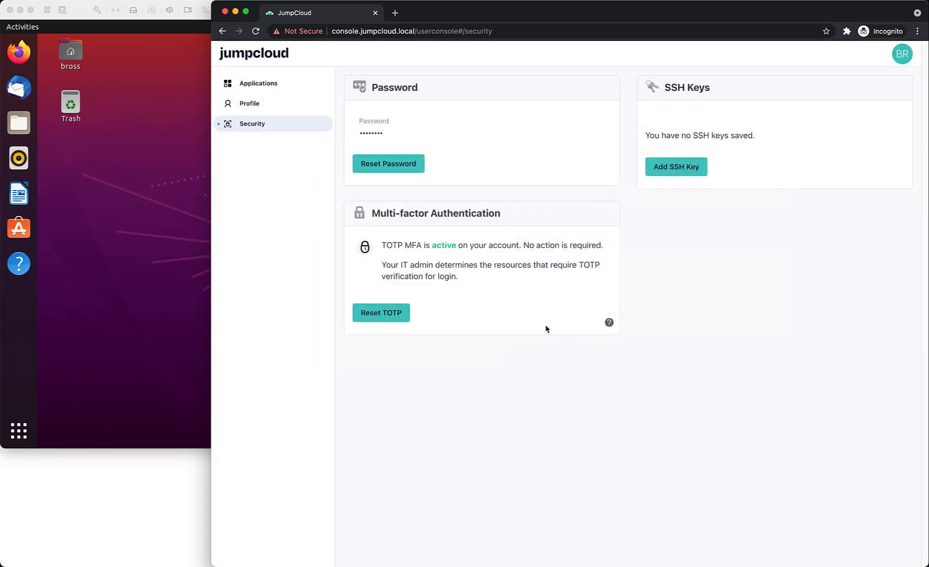
# Log out of the Ubuntu session in the VM
pyautogui.click(146, 168)
pyautogui.click(685, 33)
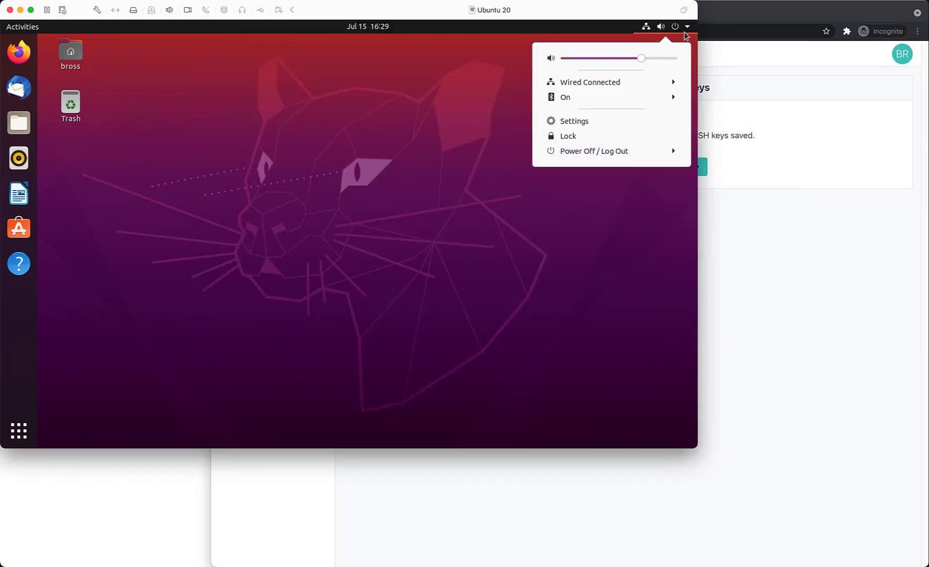
pyautogui.click(593, 153)
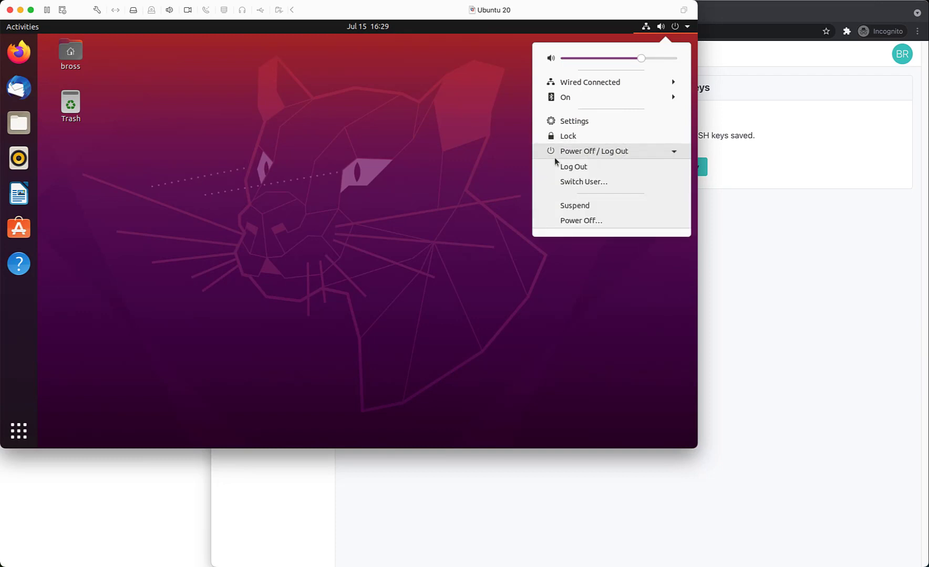
pyautogui.click(581, 168)
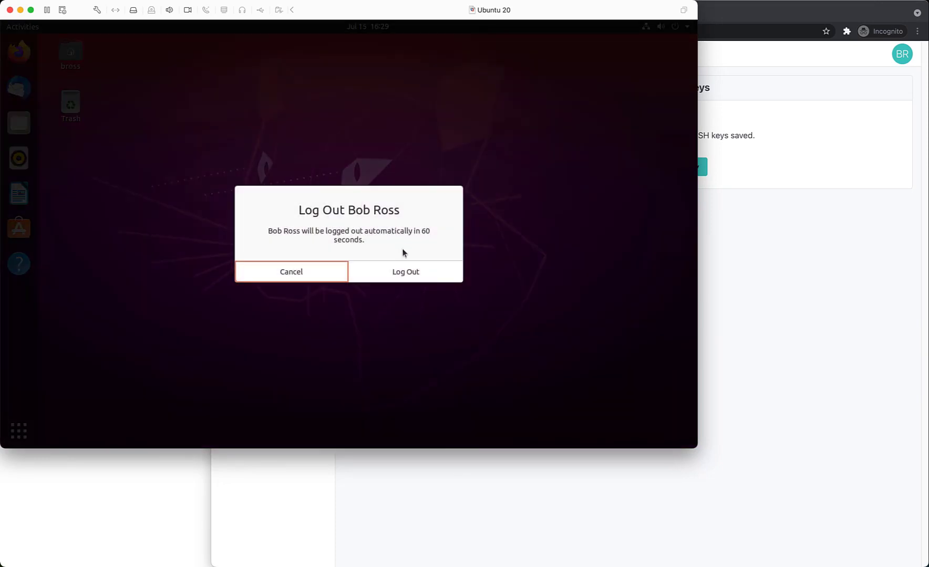
pyautogui.click(400, 269)
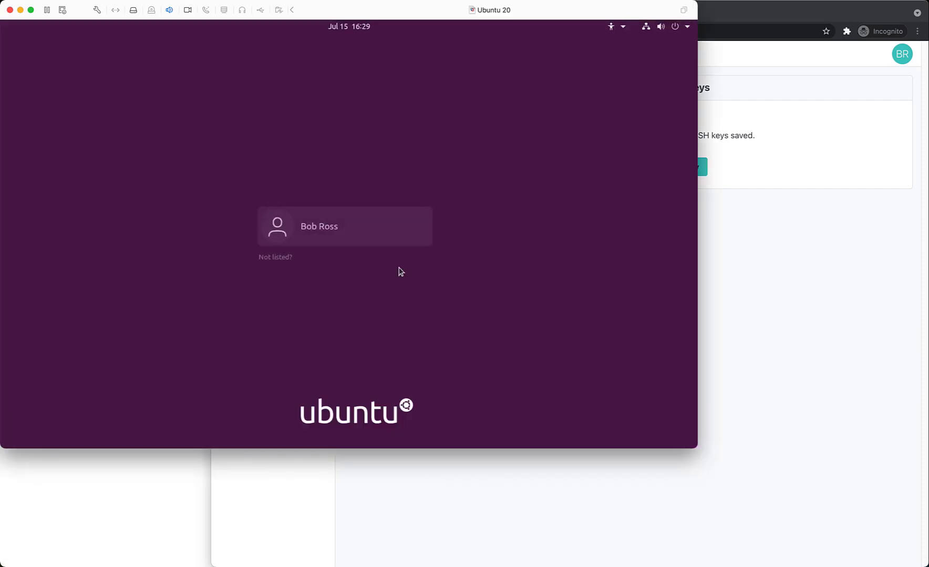
# Sign back in as the enrolled user with the password and a TOTP verification code
pyautogui.click(335, 234)
pyautogui.write('•••••')
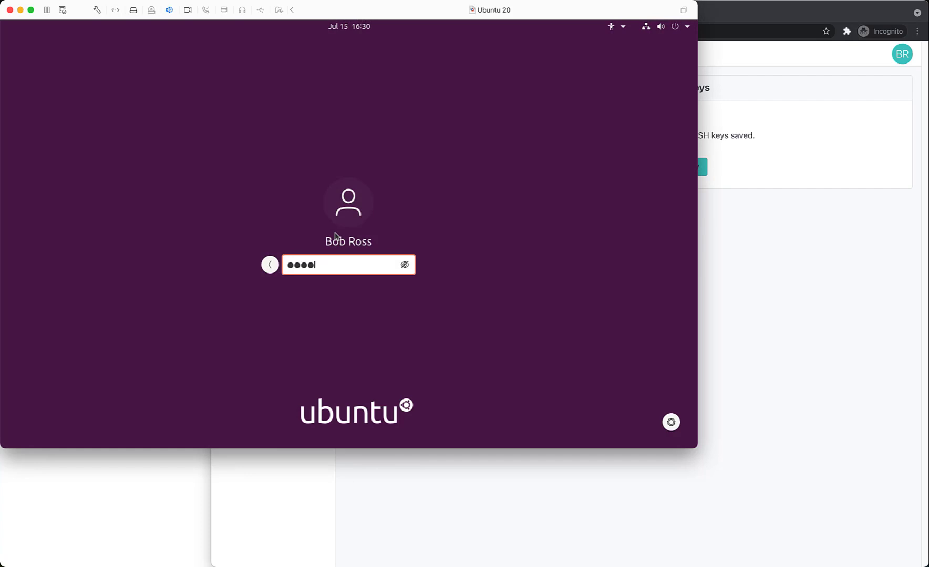
pyautogui.press('Return')
pyautogui.write('••••••')
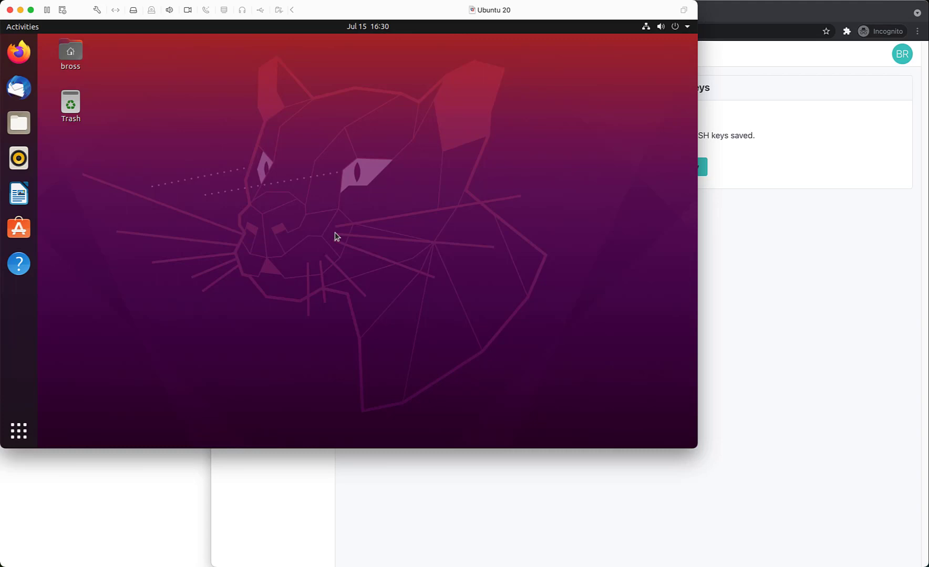
pyautogui.click(686, 27)
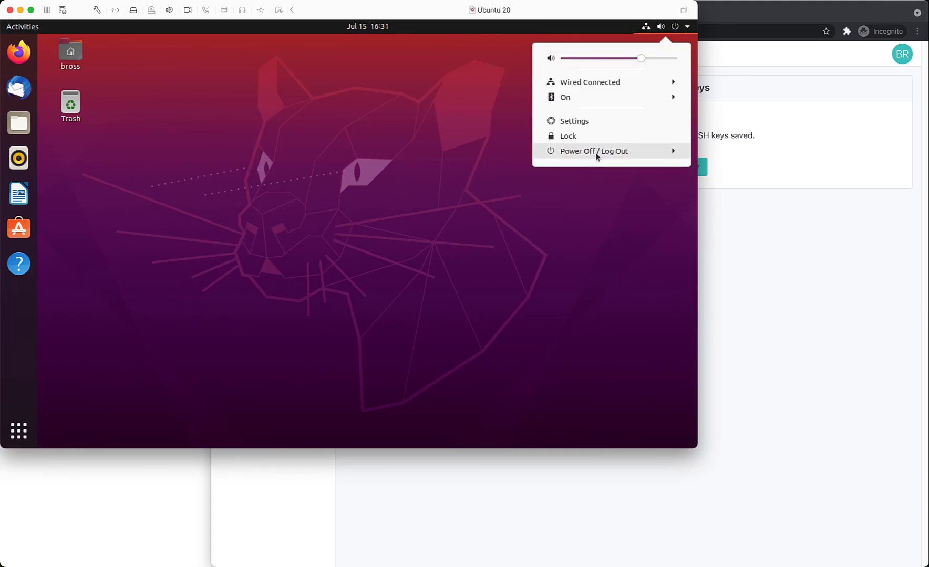
pyautogui.click(601, 137)
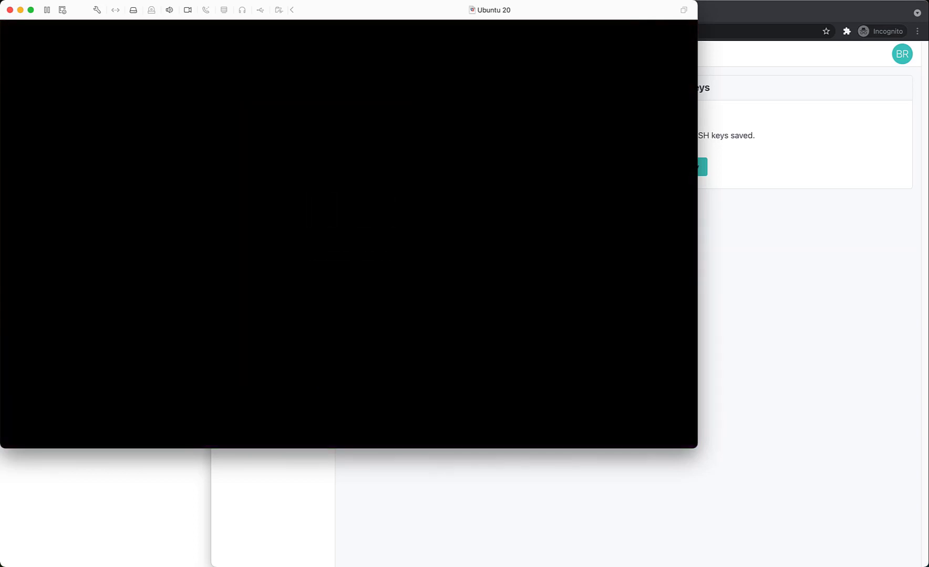
pyautogui.click(500, 174)
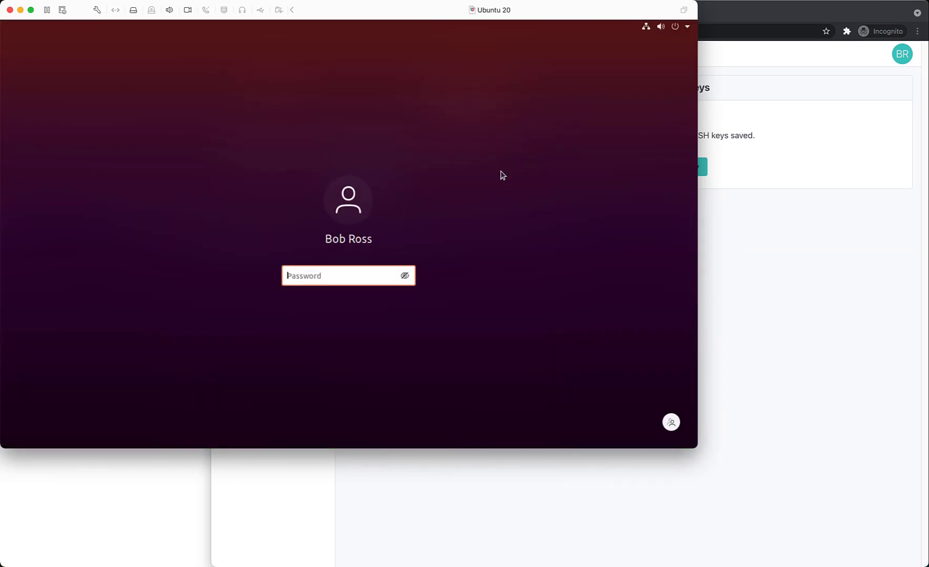
pyautogui.write('****')
pyautogui.press('Return')
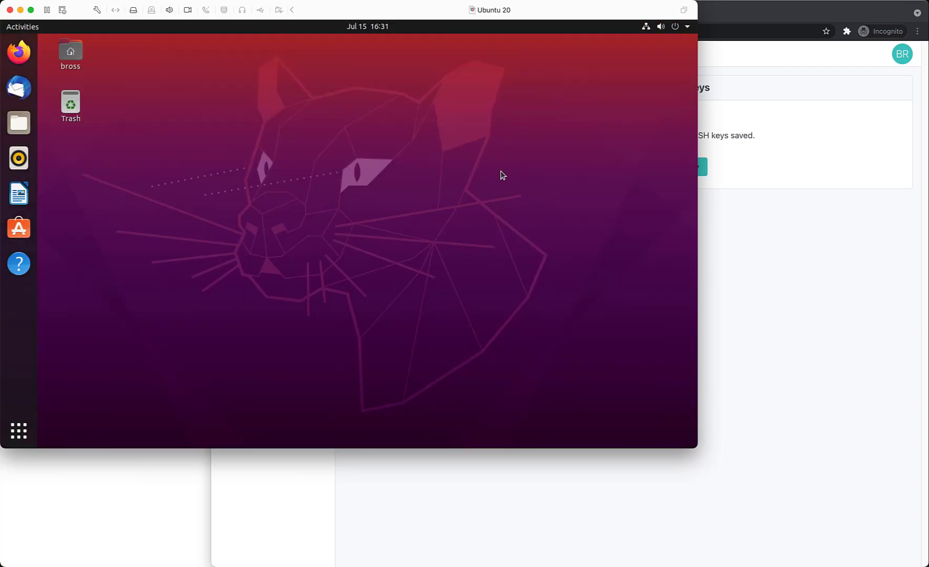